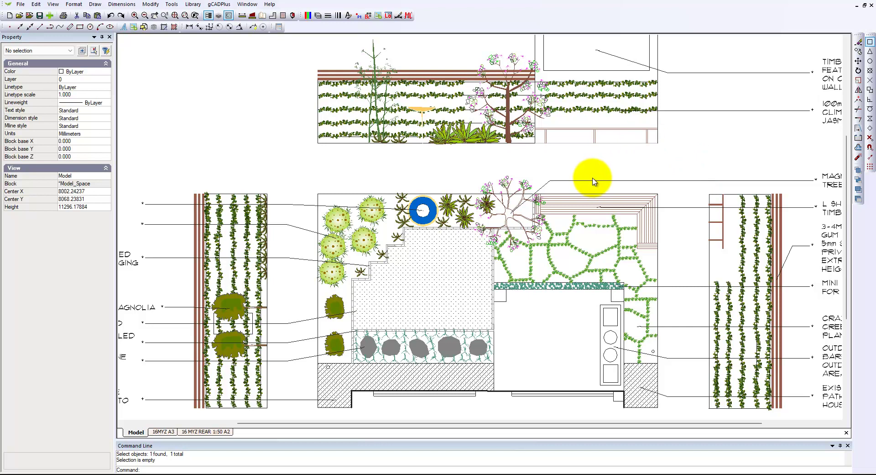
Check the block properties of a bamboo symbol and the magnolia tree in the garden's plan view.
left_click(374, 223)
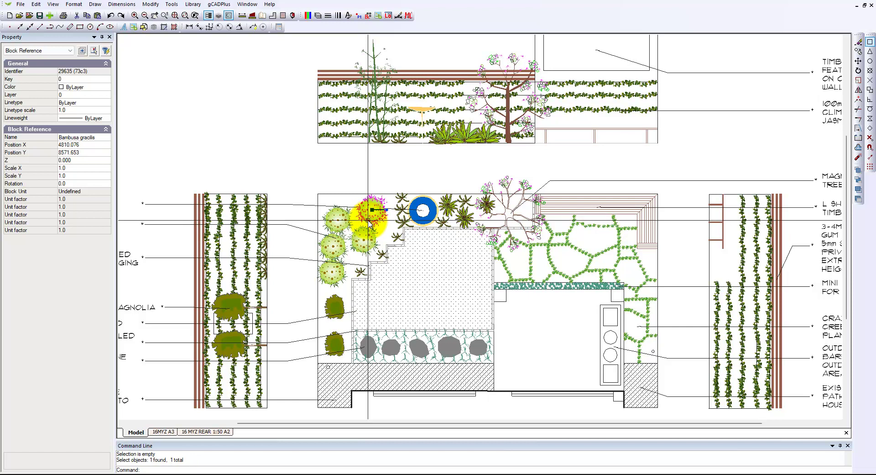
key("Escape")
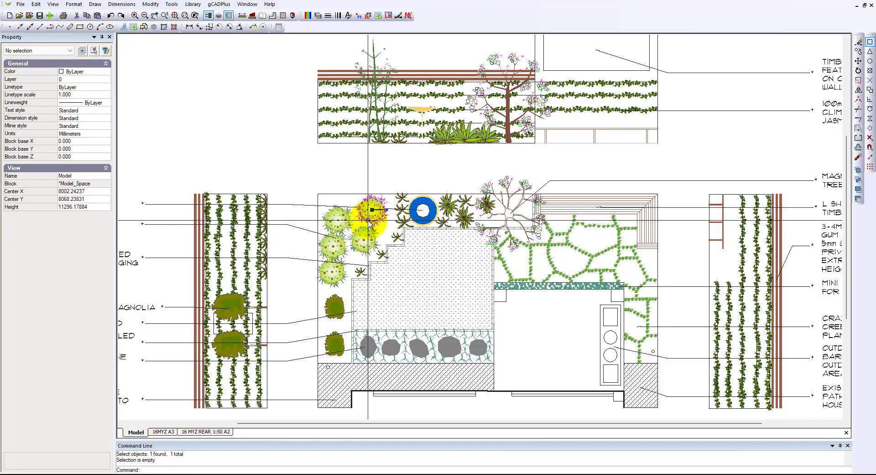
left_click(506, 219)
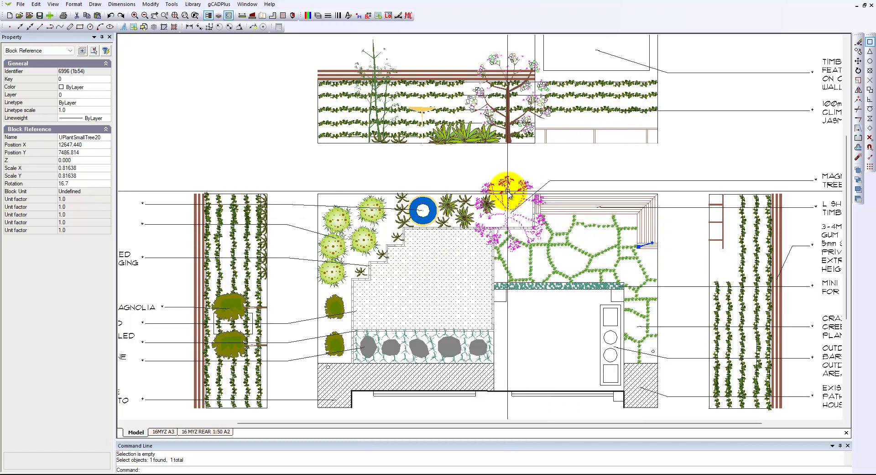
key("Escape")
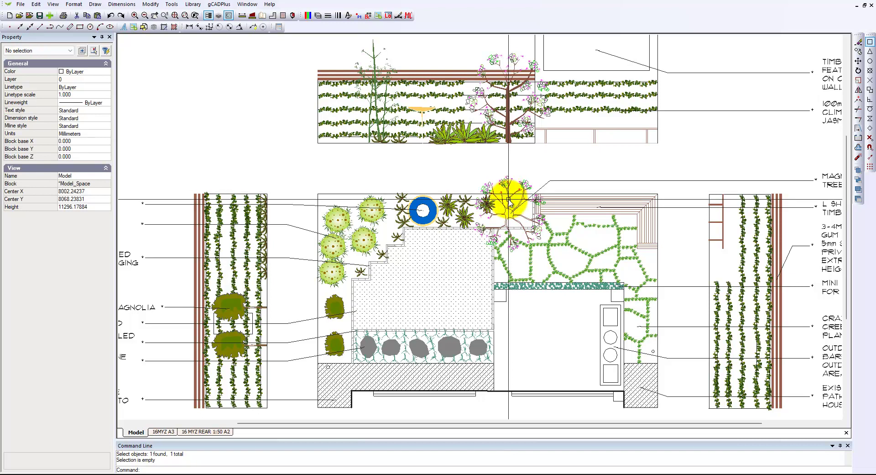
left_click(512, 209)
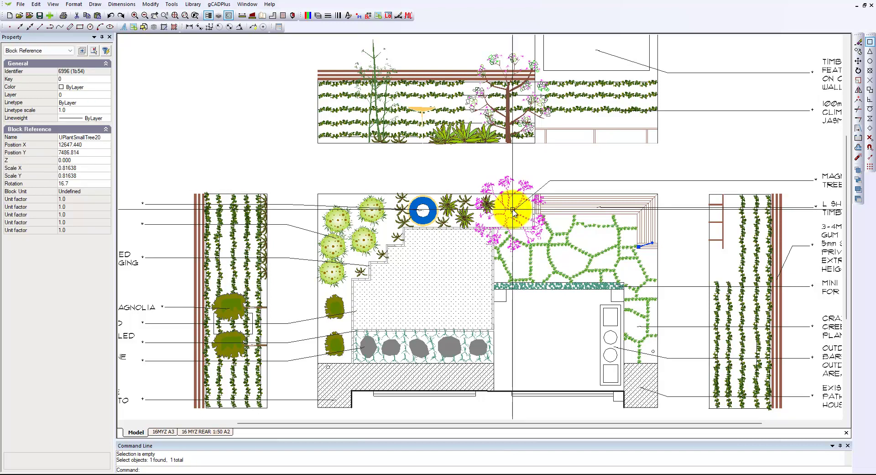
key("Escape")
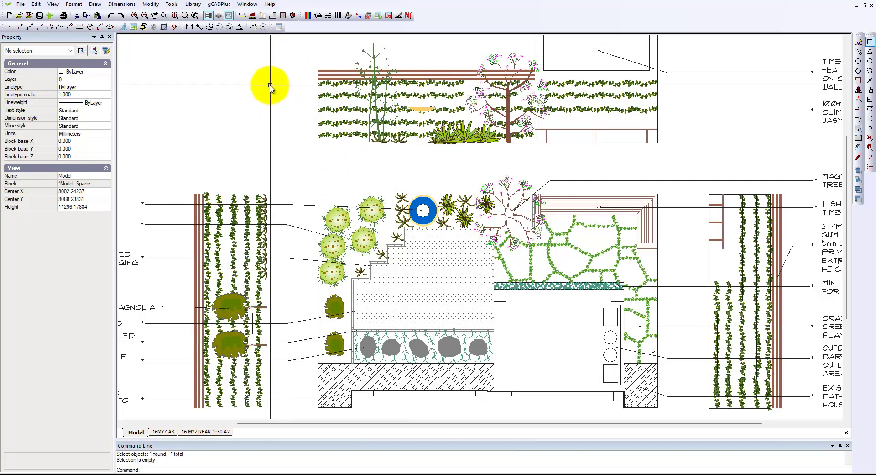
Open the block library path settings and browse to C:\AWLD for the Plants - MySymbols folder.
left_click(170, 4)
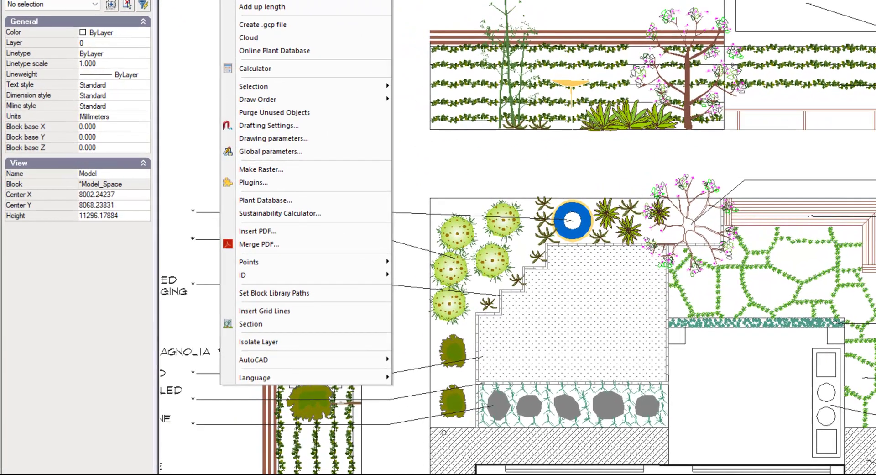
left_click(291, 294)
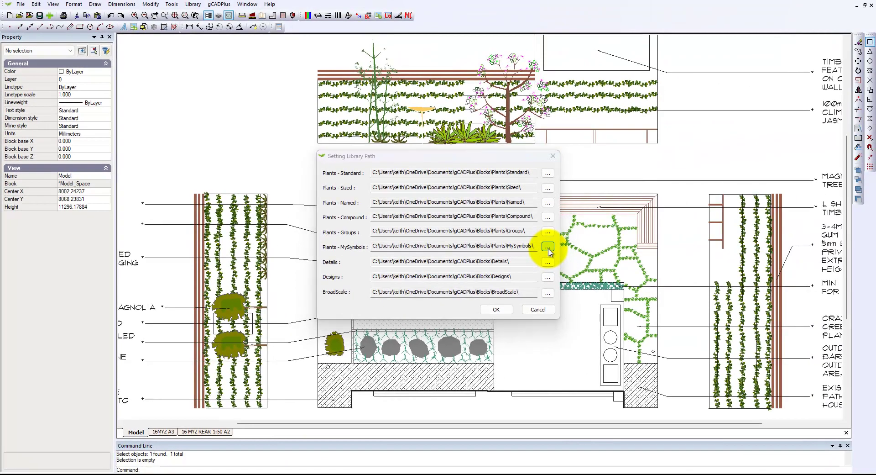
left_click(748, 271)
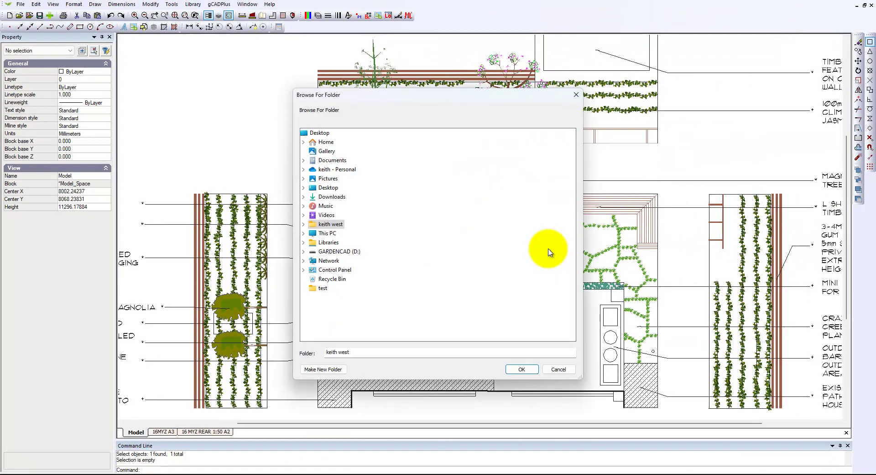
left_click(304, 234)
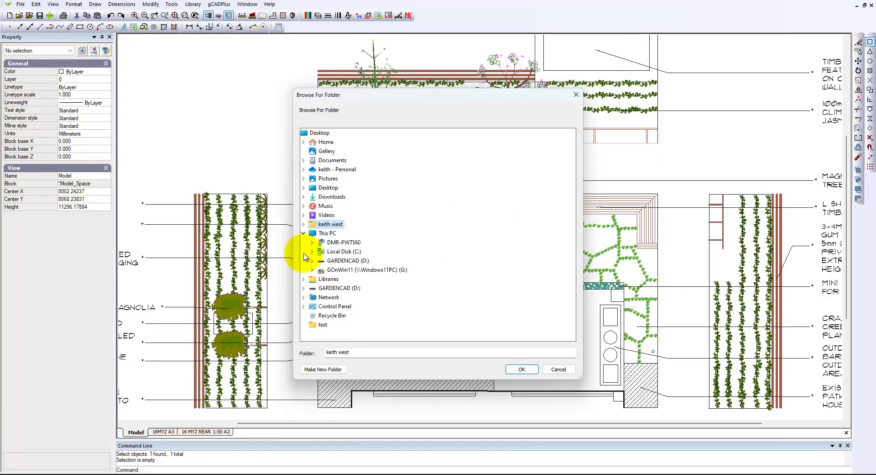
left_click(320, 251)
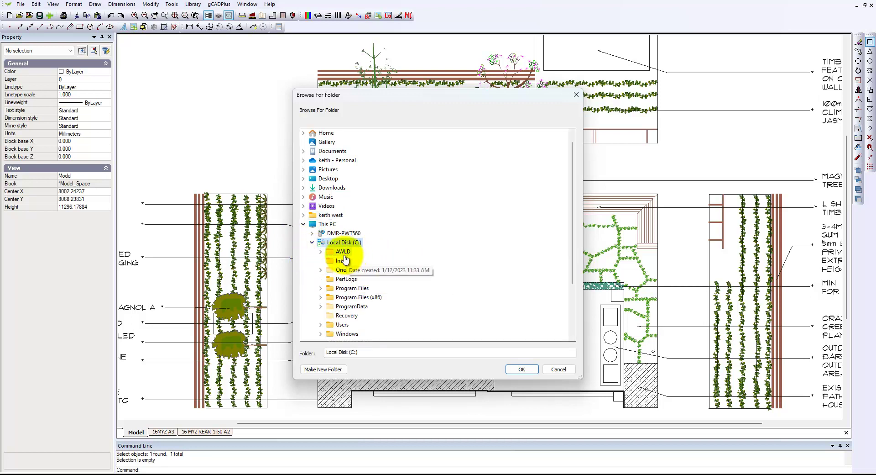
left_click(321, 252)
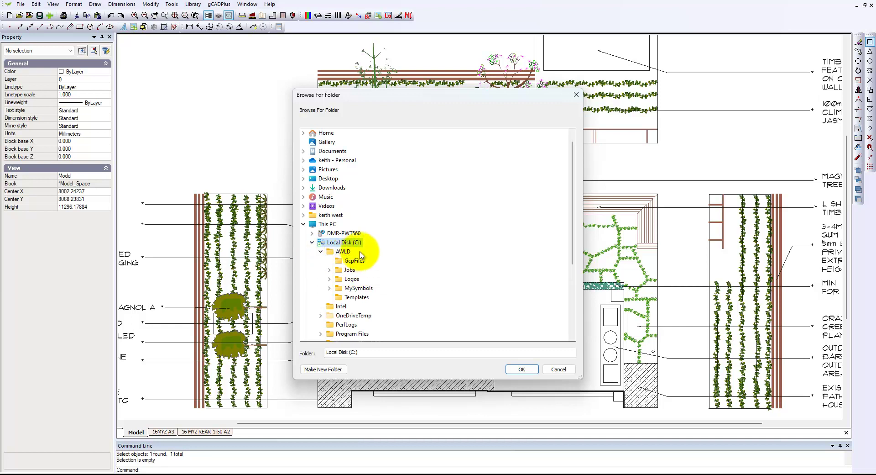
Look through the Jobs folder and its 2023 subfolder within AWLD.
left_click(329, 269)
left_click(337, 288)
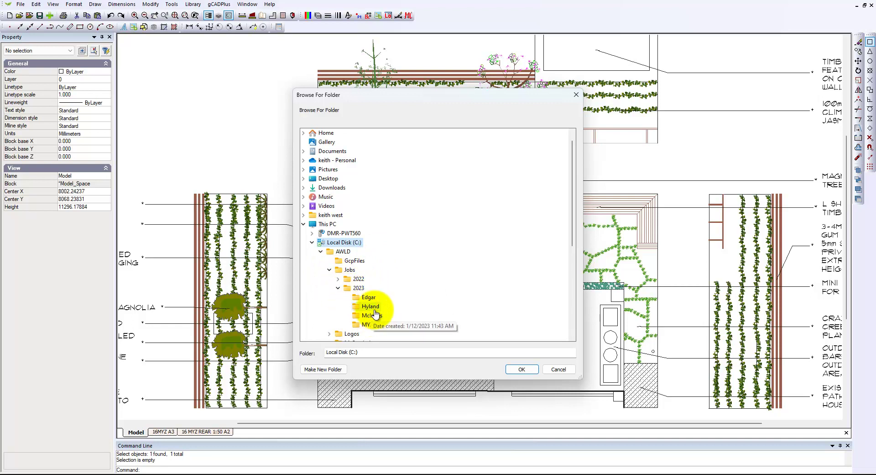
left_click(338, 288)
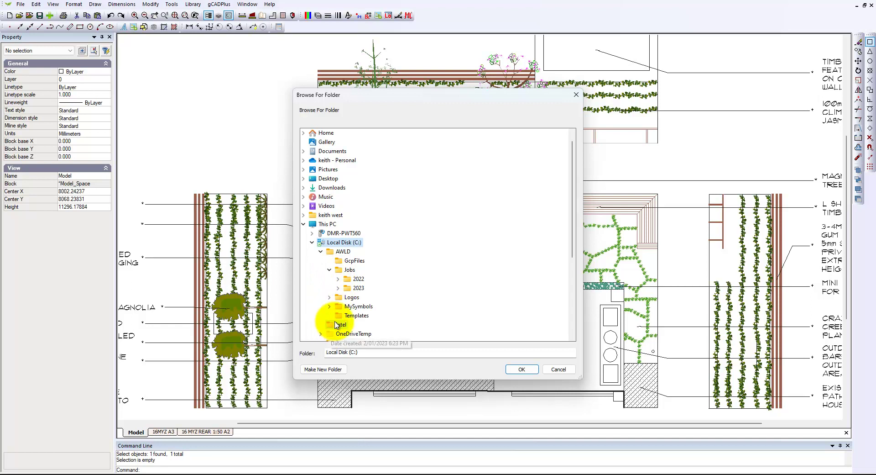
Set the Plants - MySymbols library path to C:\AWLD\MySymbols and save the library paths.
left_click(330, 307)
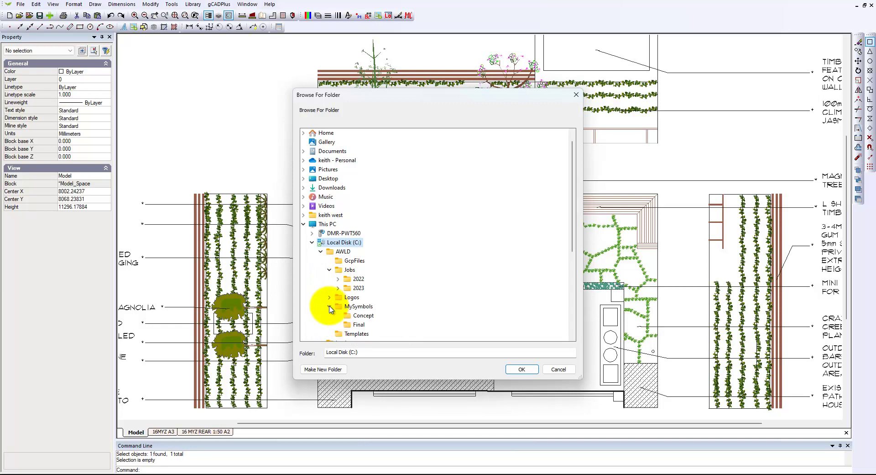
left_click(351, 316)
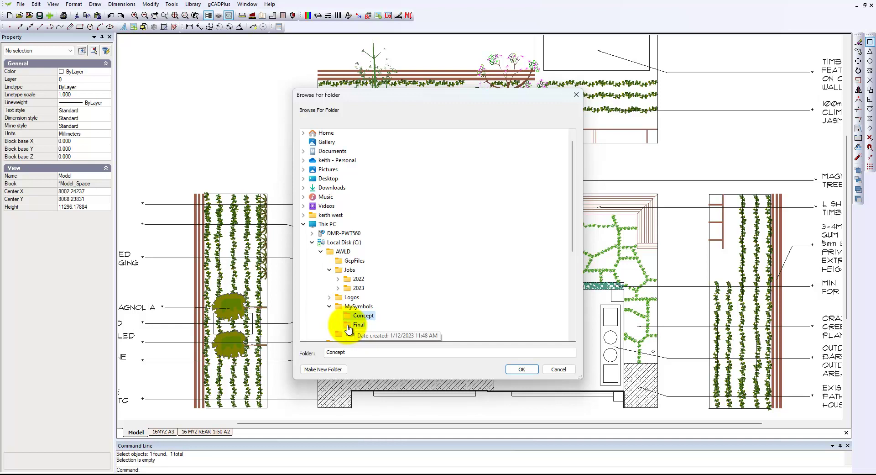
left_click(345, 307)
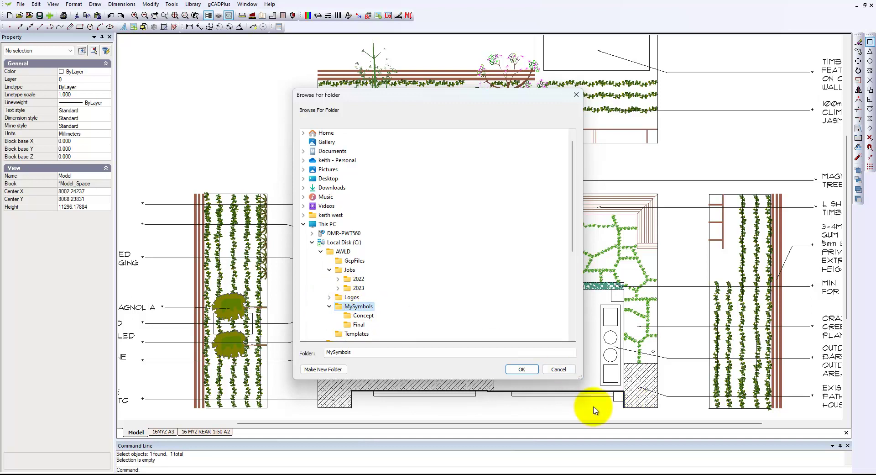
left_click(527, 371)
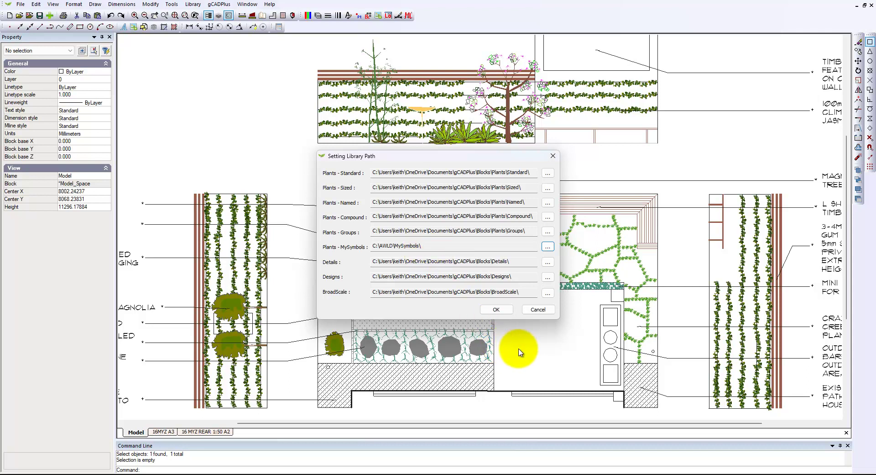
left_click(497, 310)
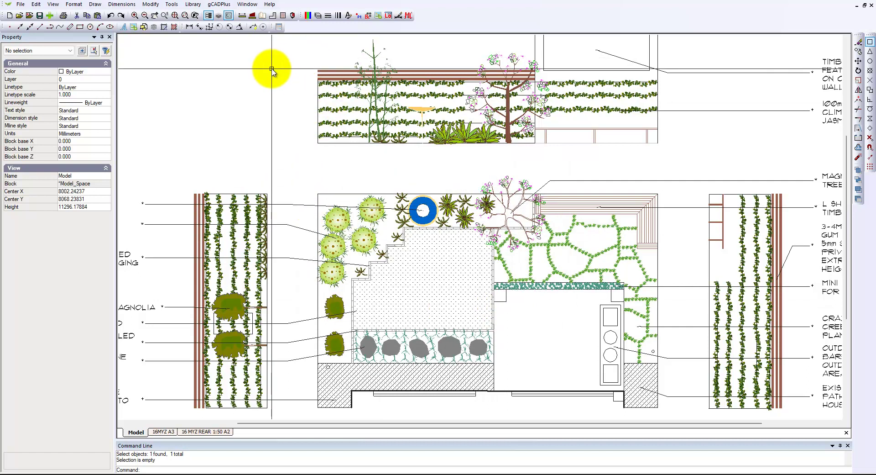
left_click(219, 4)
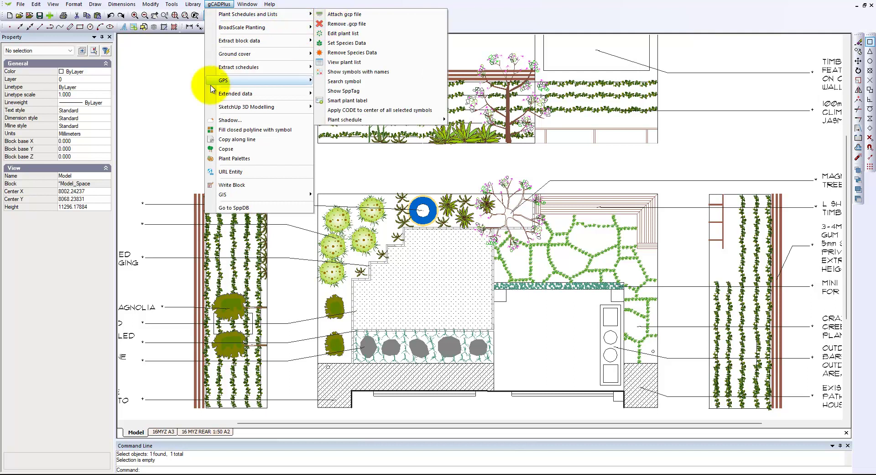
left_click(174, 75)
left_click(210, 90)
Preview the plant symbols in the Final folder of the MySymbols library and choose Magnolia spp.
left_click(193, 4)
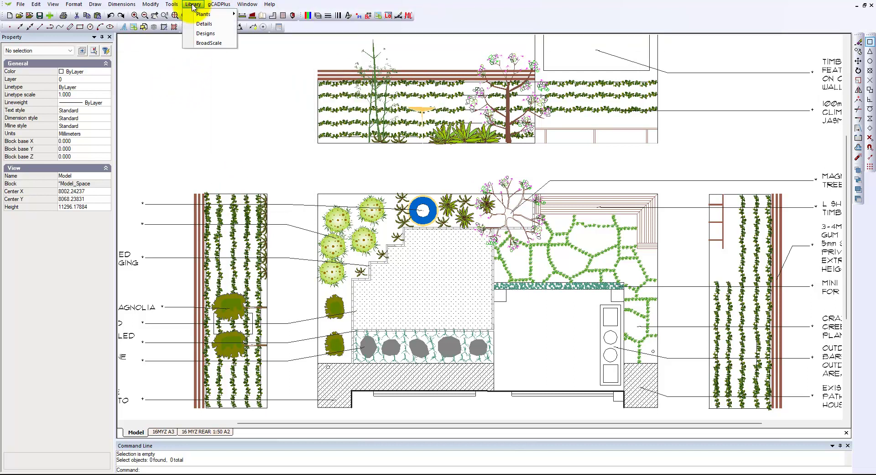
mouse_move(220, 16)
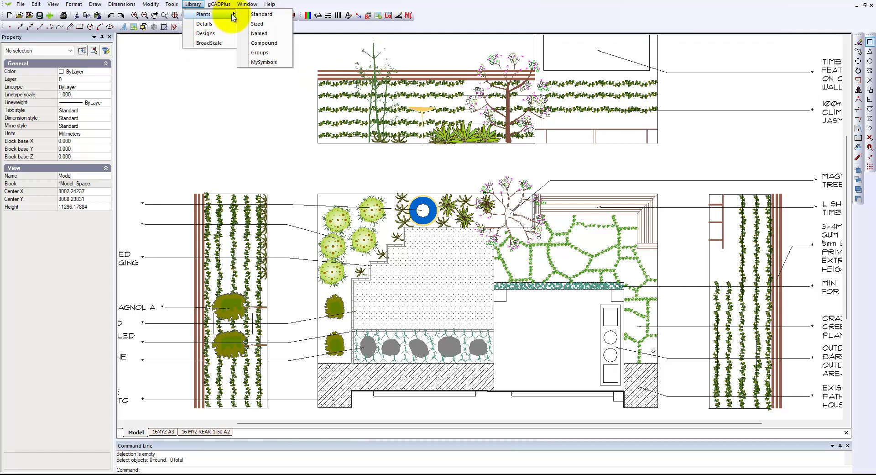
left_click(269, 62)
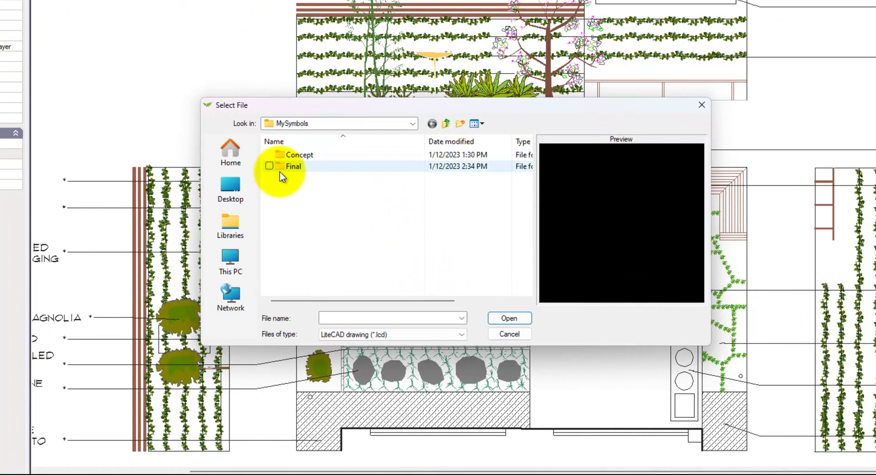
double_click(280, 171)
left_click(322, 156)
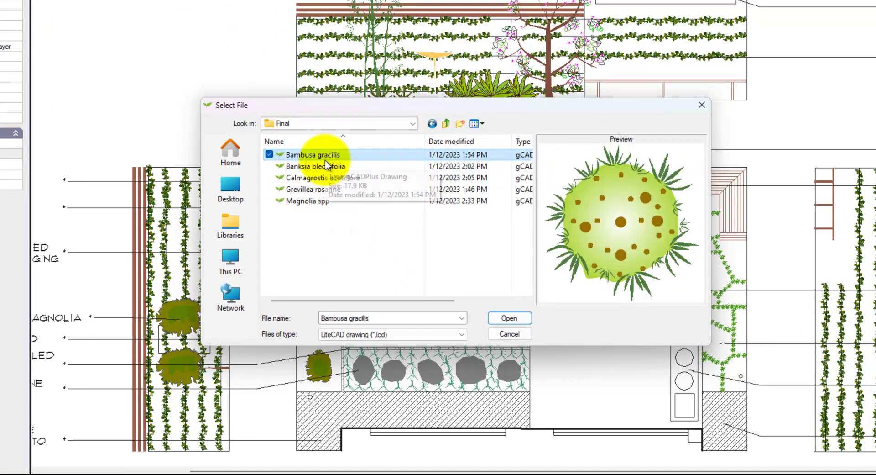
left_click(326, 163)
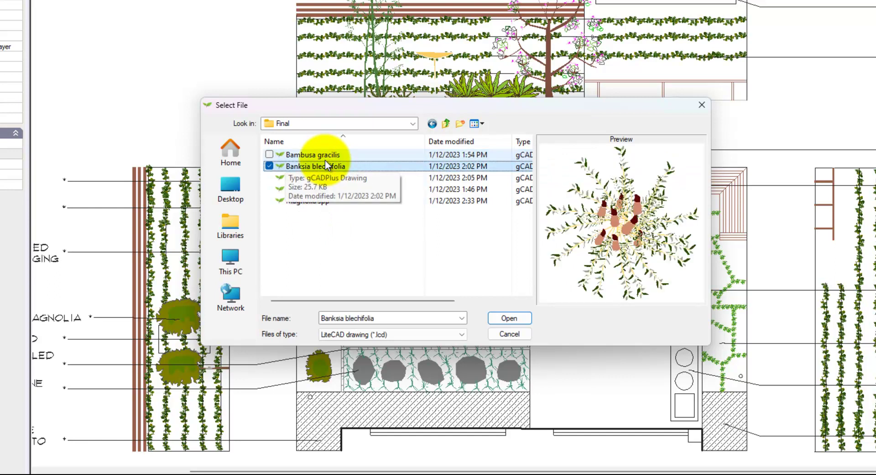
key("Down")
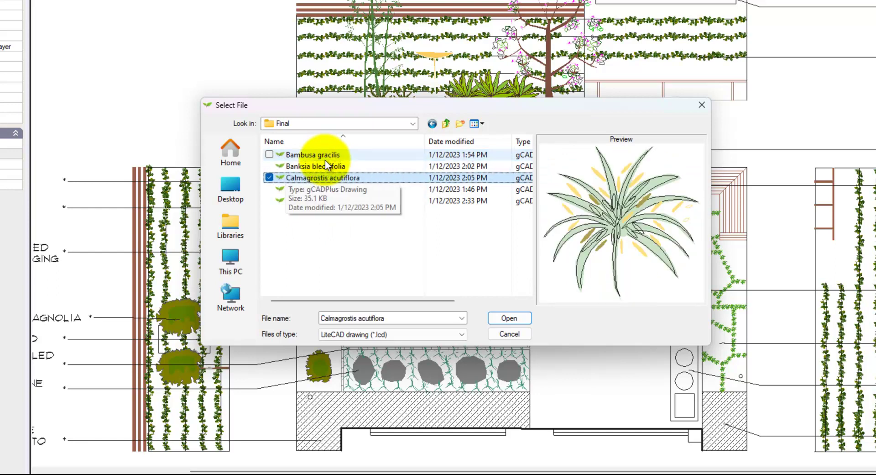
key("Down")
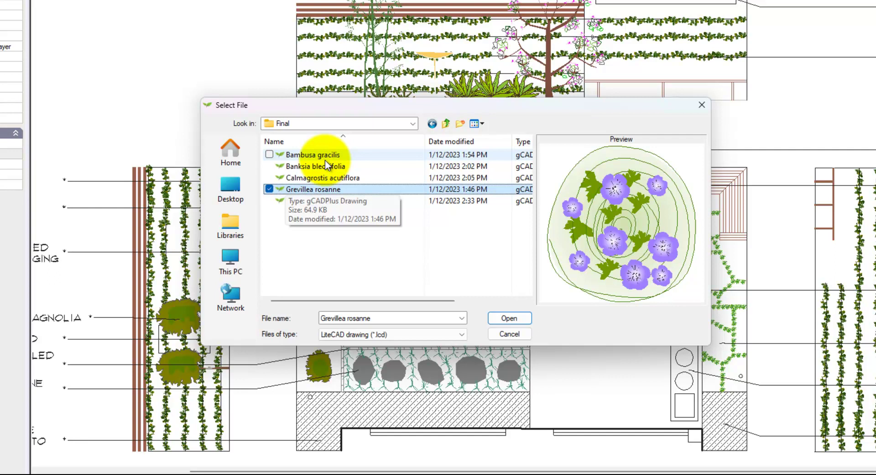
key("Down")
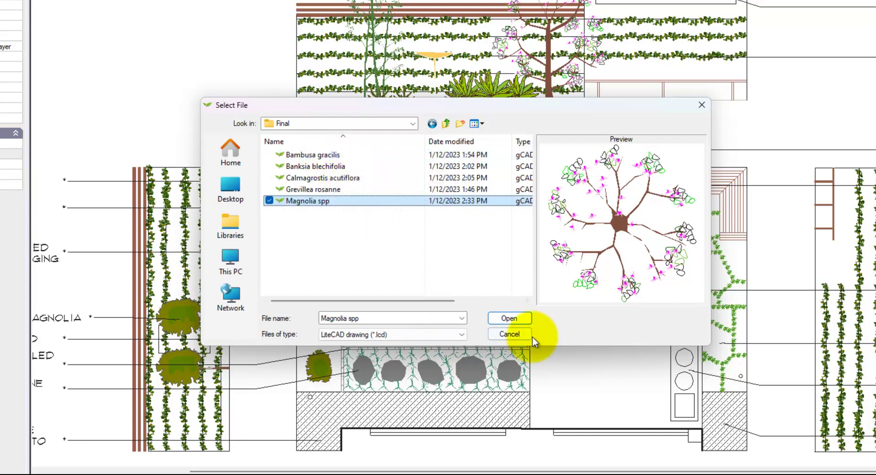
Insert the Magnolia spp block at uniform scale 1.0 in the empty space above the right side elevation, at about X 14556, Y 10429.
left_click(514, 319)
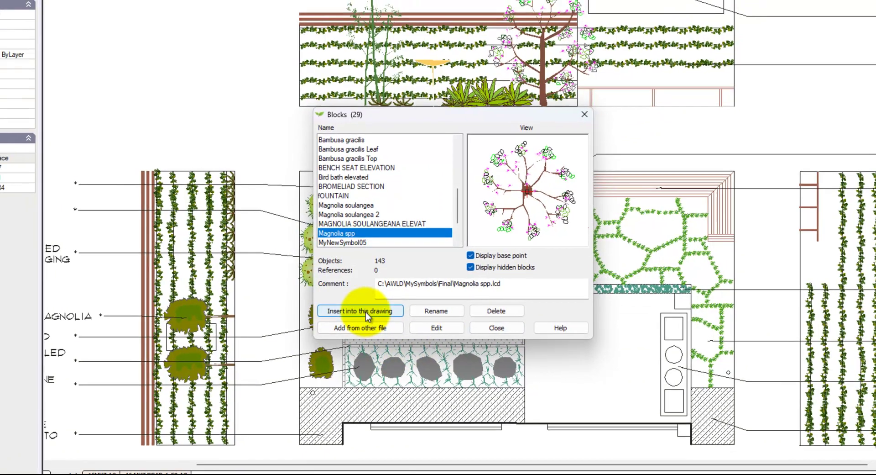
left_click(364, 311)
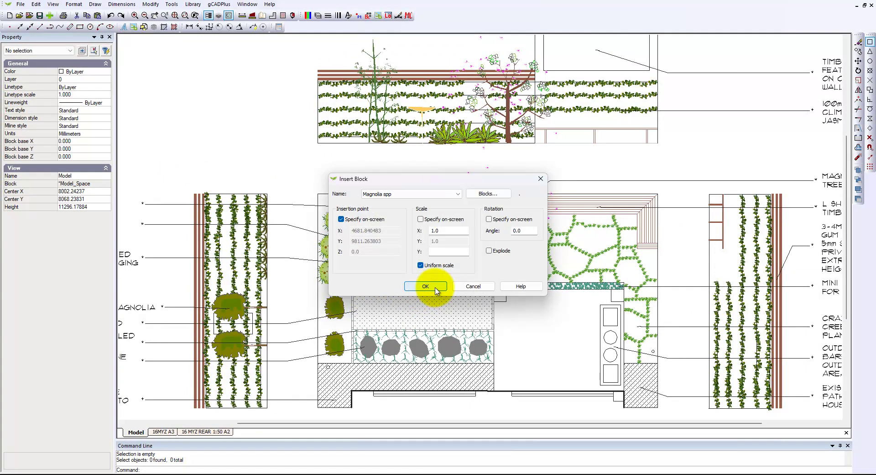
left_click(423, 287)
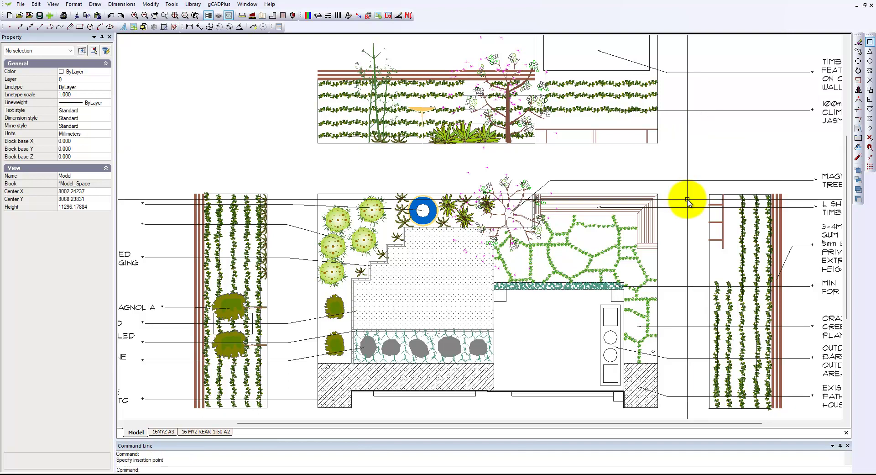
left_click(703, 146)
Compare the block properties of the inserted Magnolia spp with those of the existing tree in the plan.
left_click(703, 147)
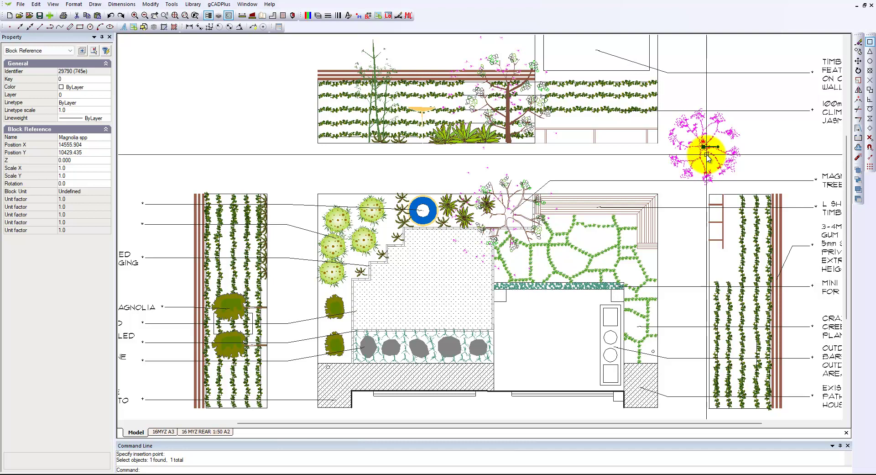
left_click(617, 165)
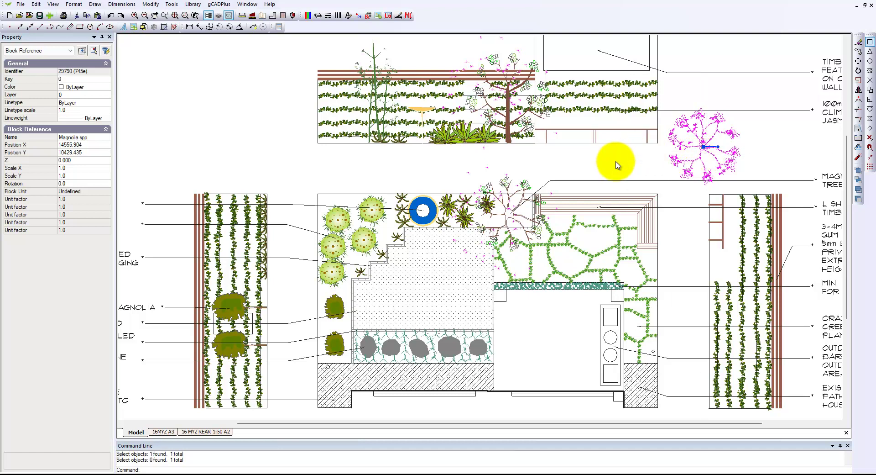
key("Escape")
left_click(526, 187)
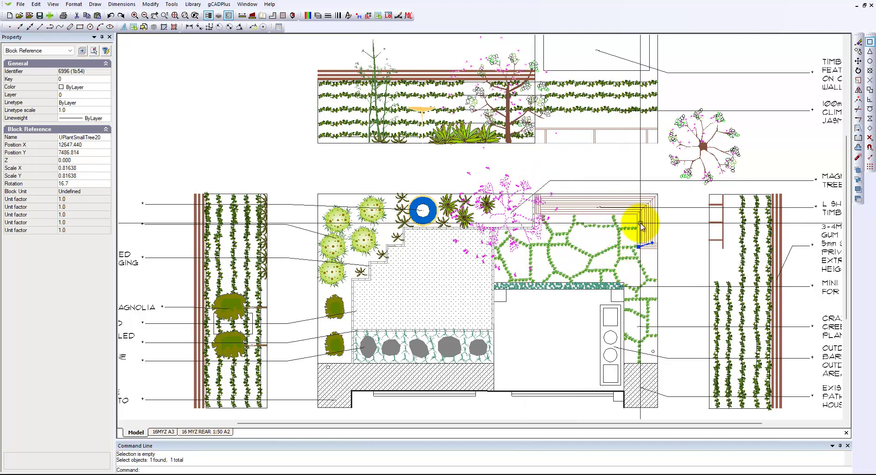
key("Escape")
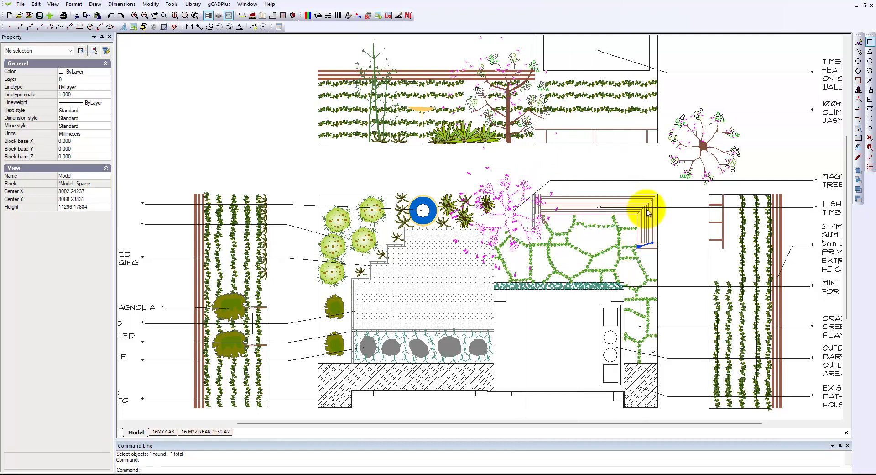
Replace the existing tree in the plan's rear bed with the inserted Magnolia spp block, moved to about X 8800, Y 8457.
left_click(713, 152)
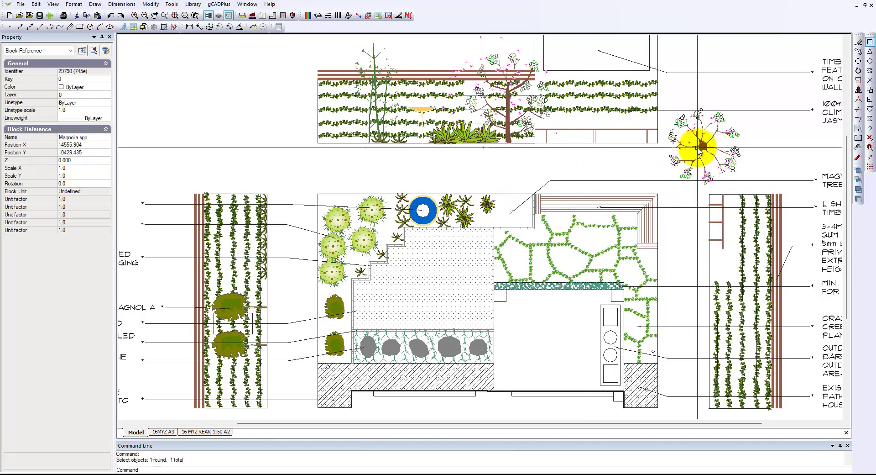
left_click_drag(705, 148, 508, 213)
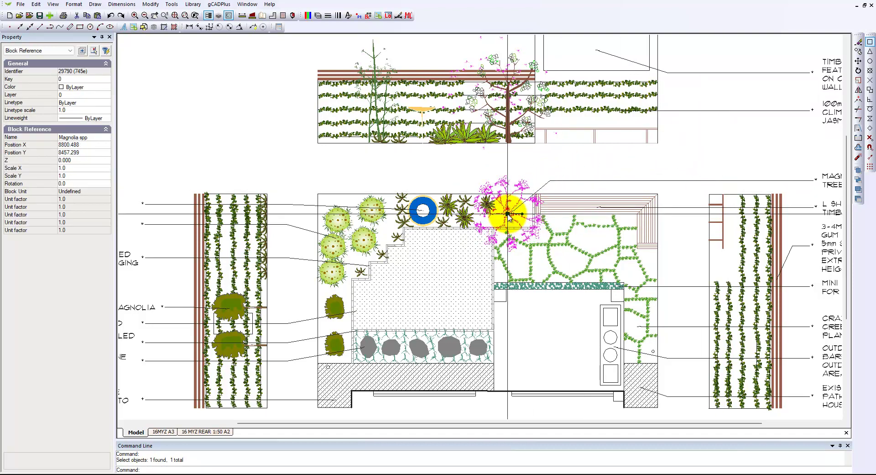
key("Escape")
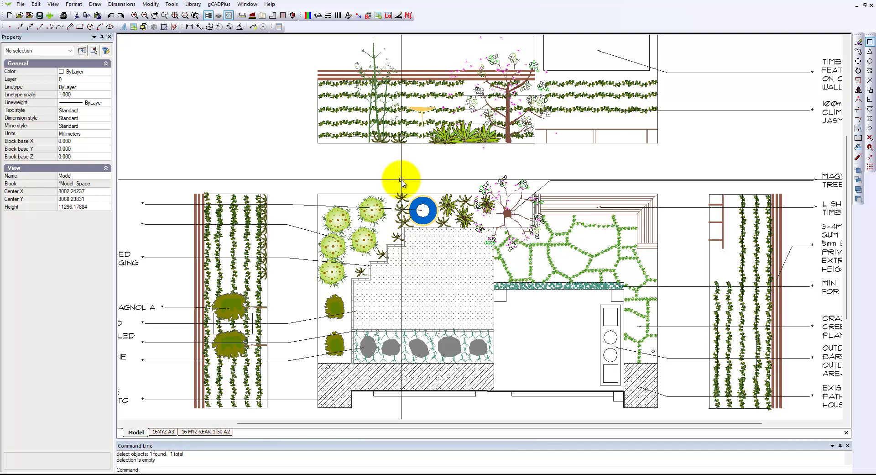
Attach the plant list AWLandscapeDesign.gcp from C:\AWLD\GcpFiles and look through its plant records.
left_click(220, 5)
mouse_move(269, 15)
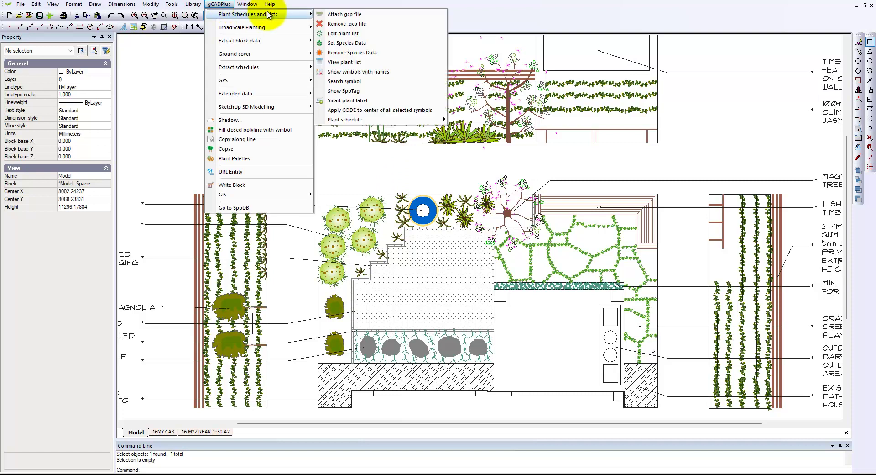
left_click(351, 15)
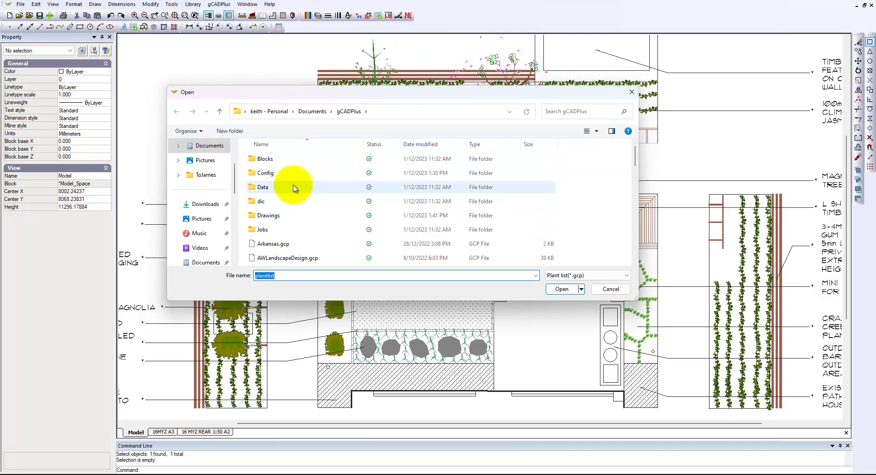
left_click_drag(234, 183, 236, 211)
scroll(228, 207, "down", 2)
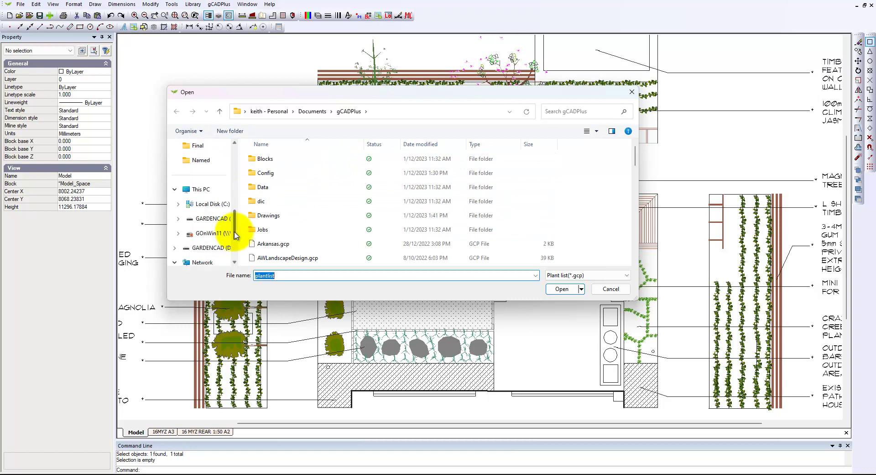
left_click(219, 205)
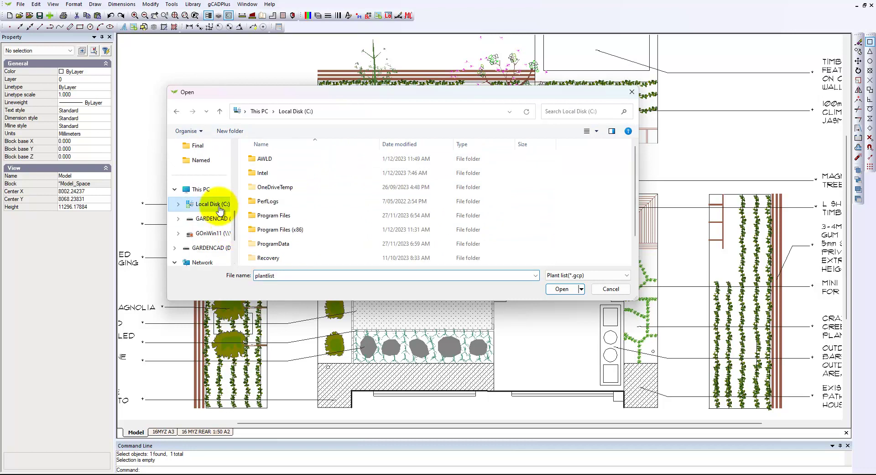
double_click(255, 159)
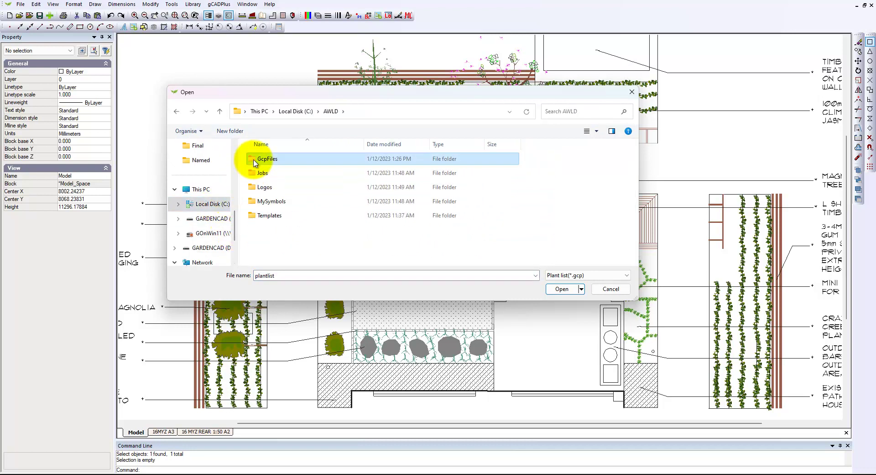
double_click(265, 158)
left_click(300, 160)
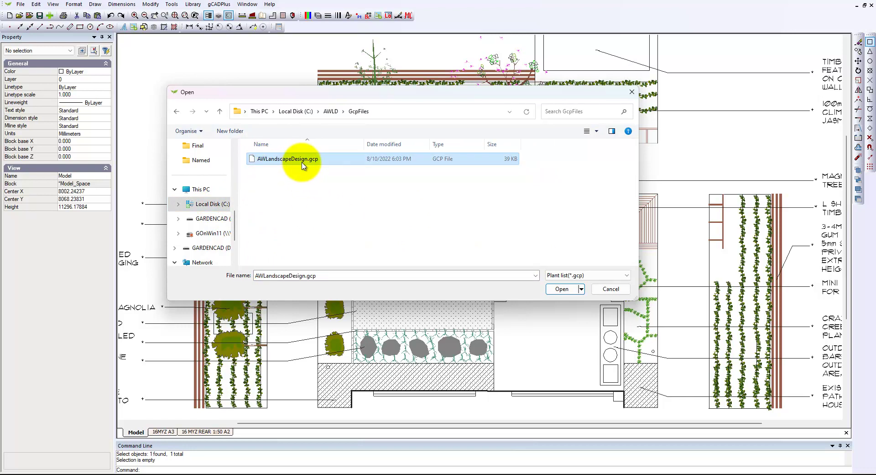
left_click(562, 292)
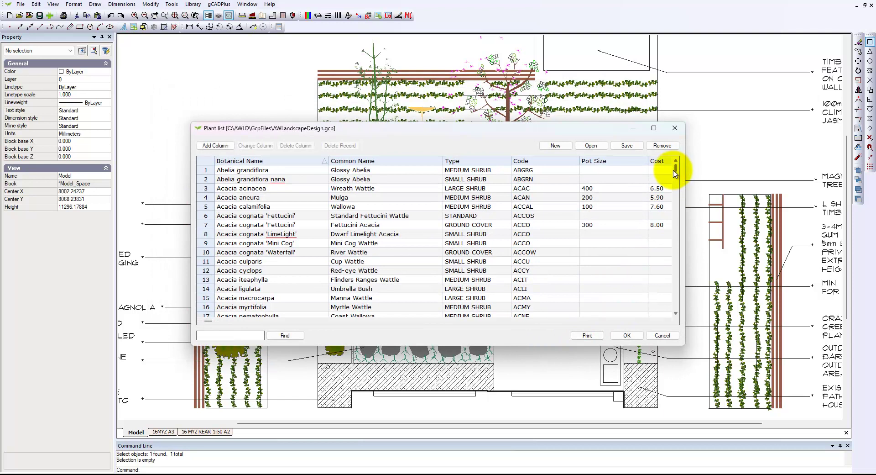
left_click_drag(675, 167, 670, 229)
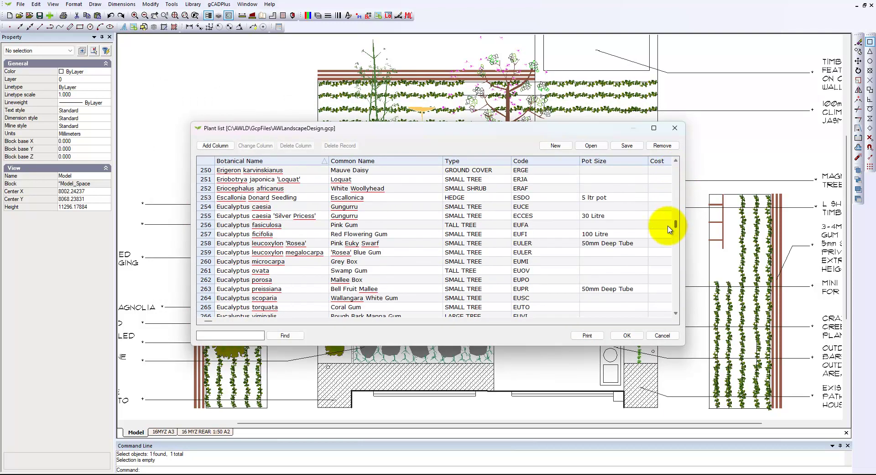
left_click(662, 336)
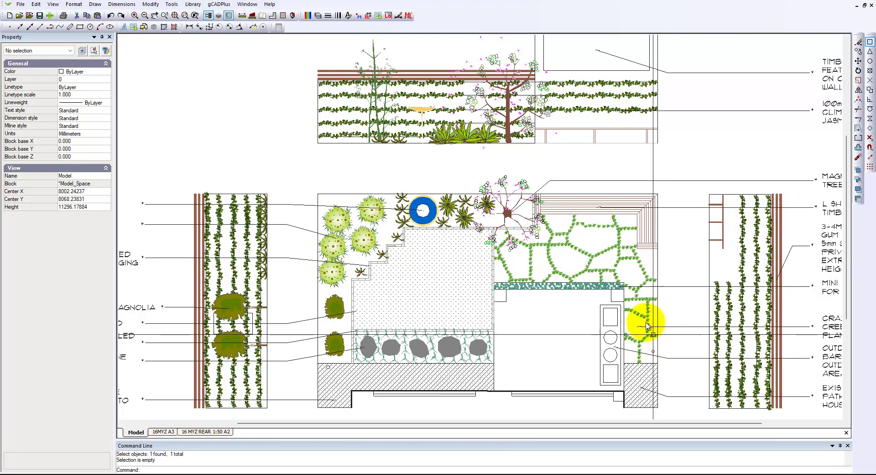
View the symbol folders available in the Details library and close the library.
left_click(215, 6)
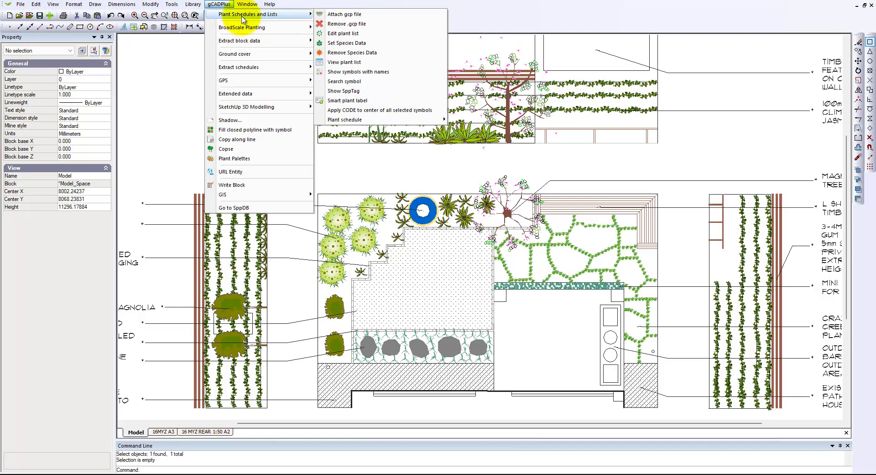
mouse_move(199, 5)
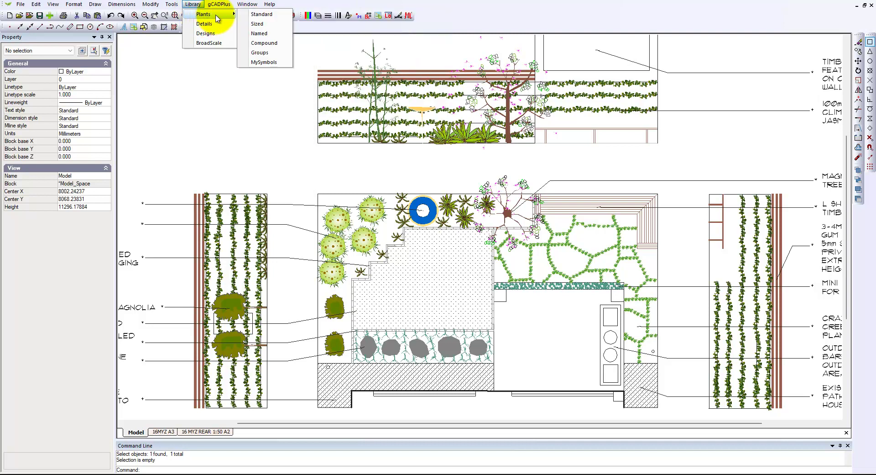
left_click(219, 25)
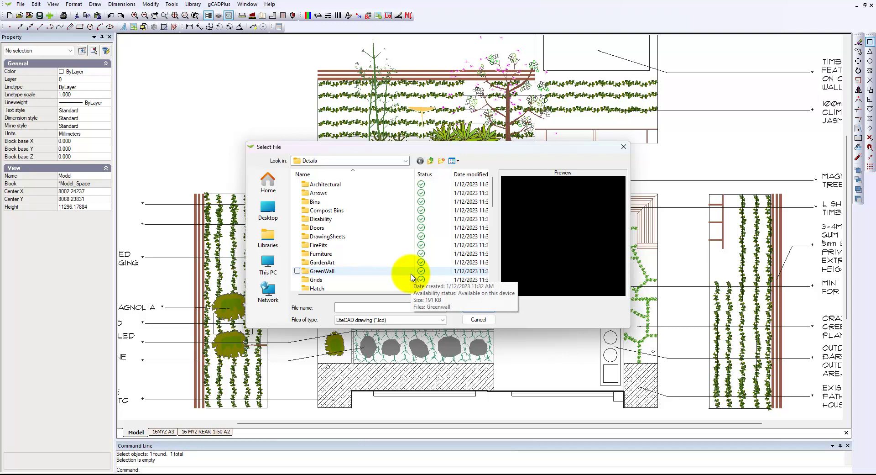
left_click(485, 320)
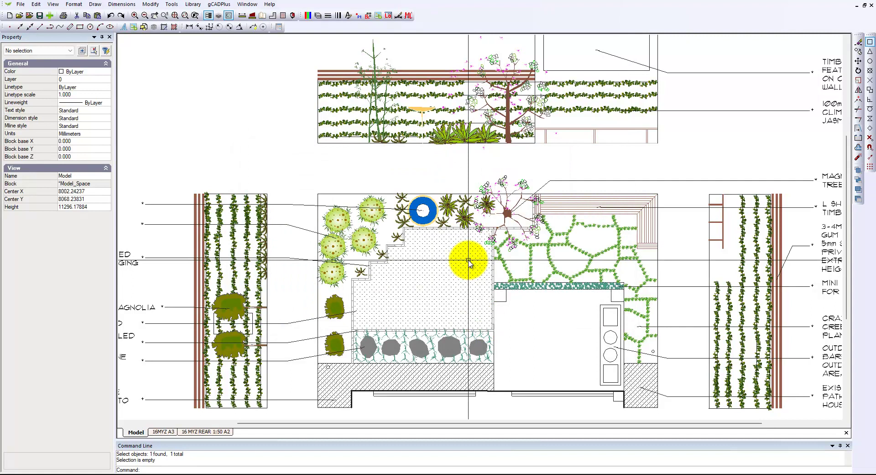